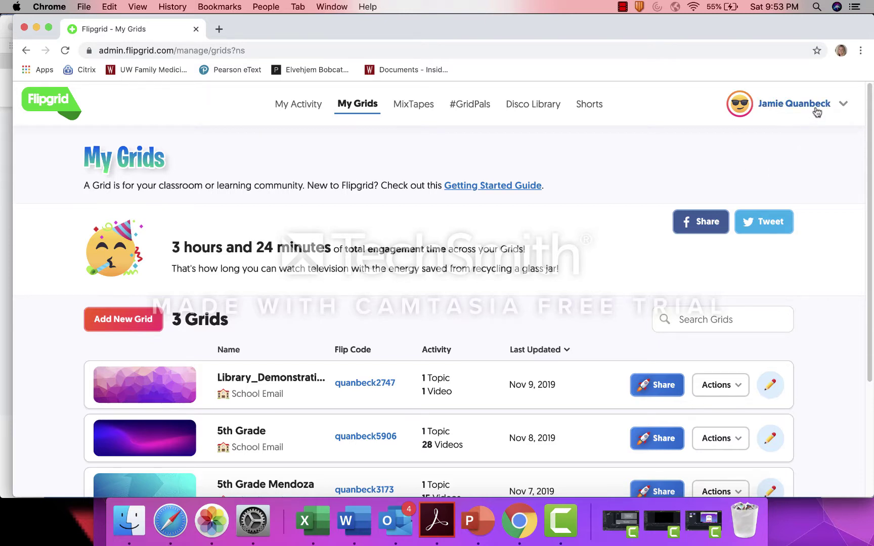
pyautogui.click(842, 108)
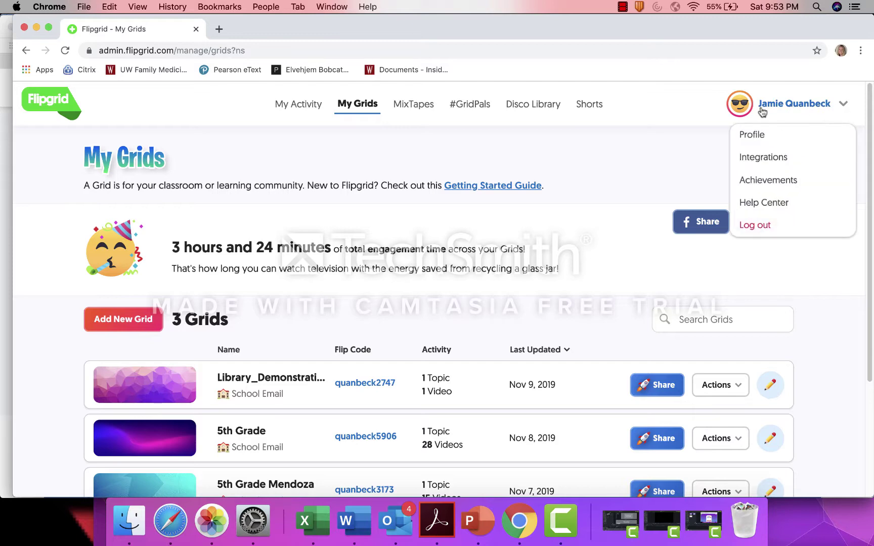
pyautogui.click(596, 146)
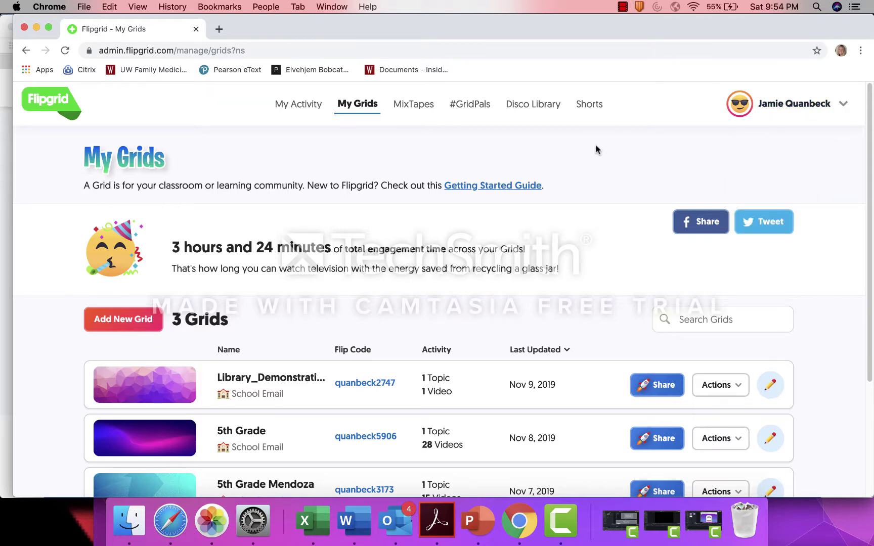
pyautogui.scroll(-2, 595, 145)
pyautogui.scroll(2, 595, 146)
# Start a new grid named Library_Demonstration with the School Email grid type, keeping the suggested Flip Code.
pyautogui.click(118, 319)
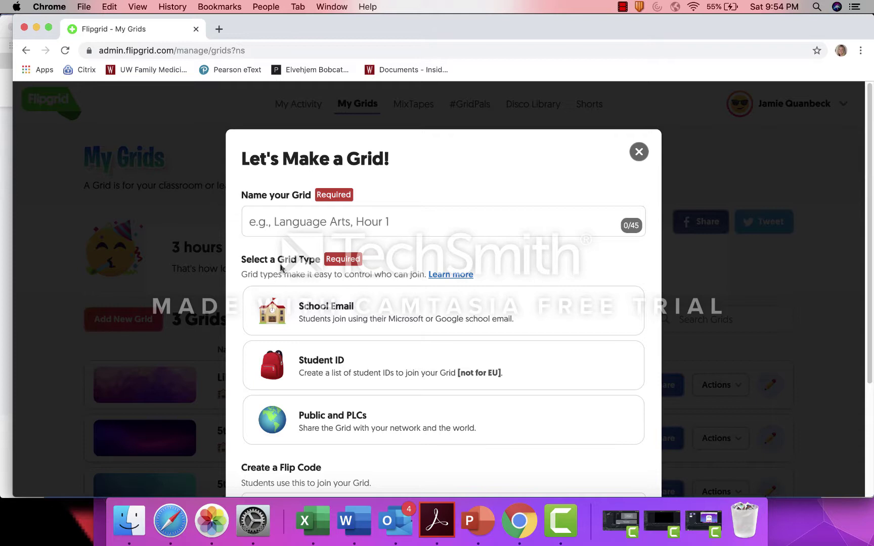
pyautogui.click(307, 231)
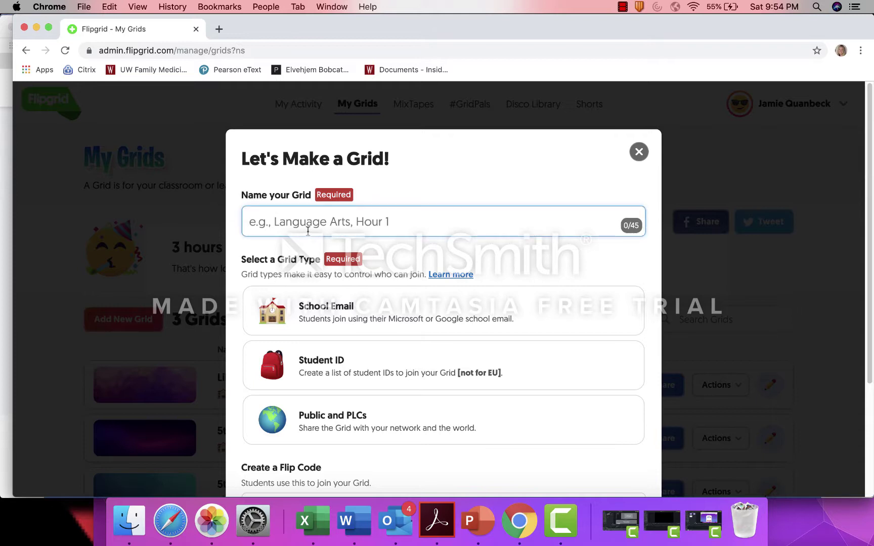
pyautogui.write('Library_')
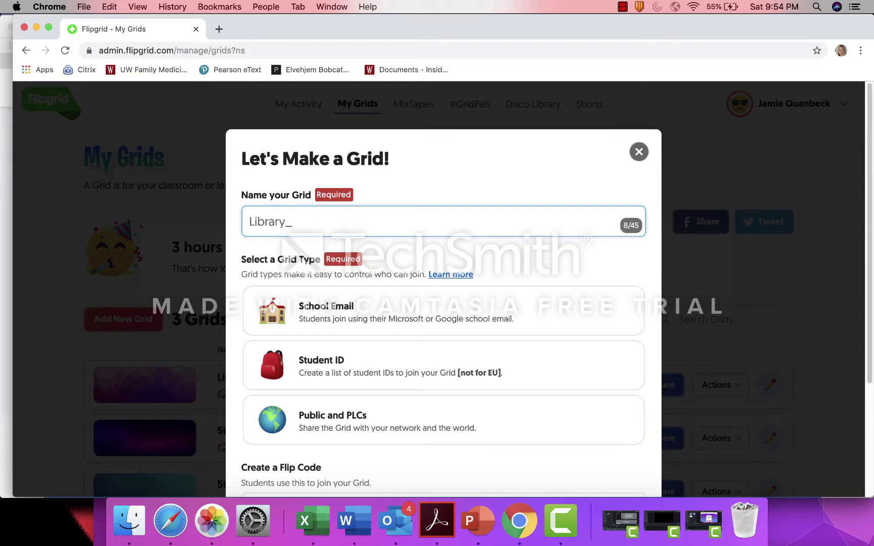
pyautogui.write('Demonstration')
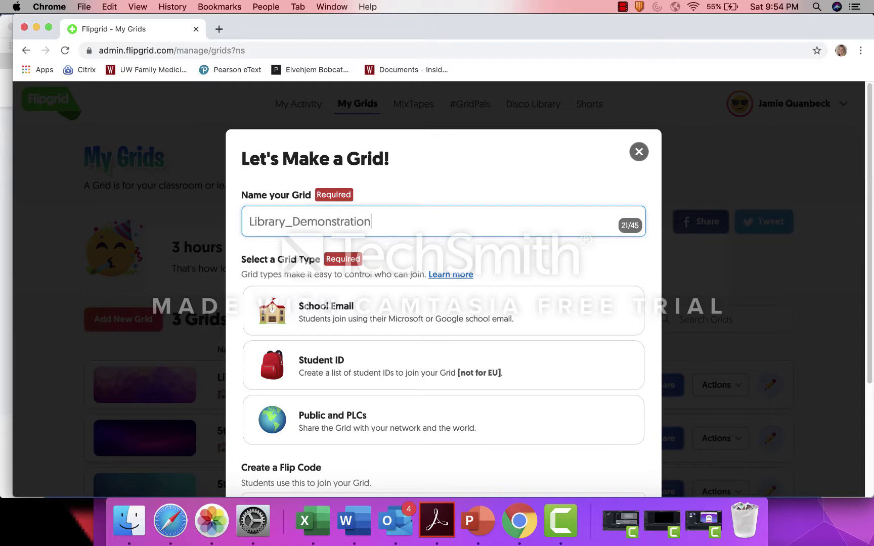
pyautogui.click(316, 317)
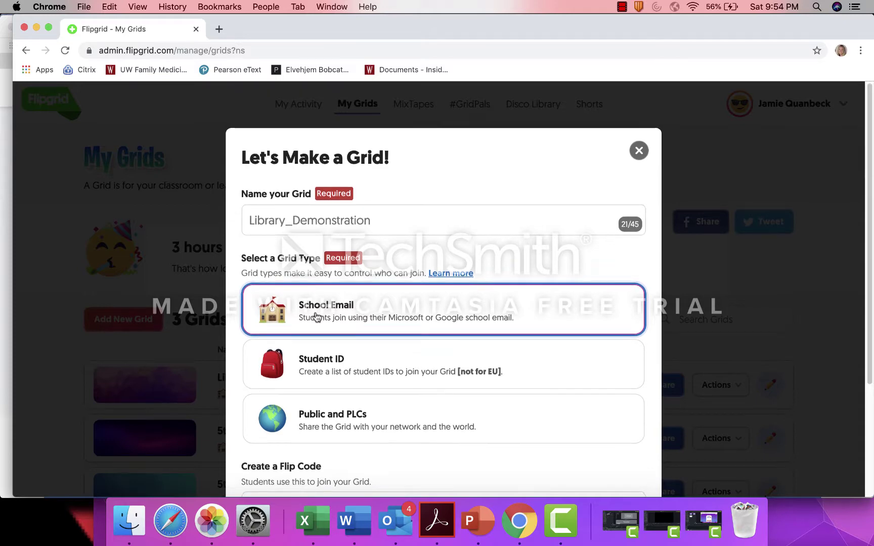
pyautogui.scroll(-5, 316, 317)
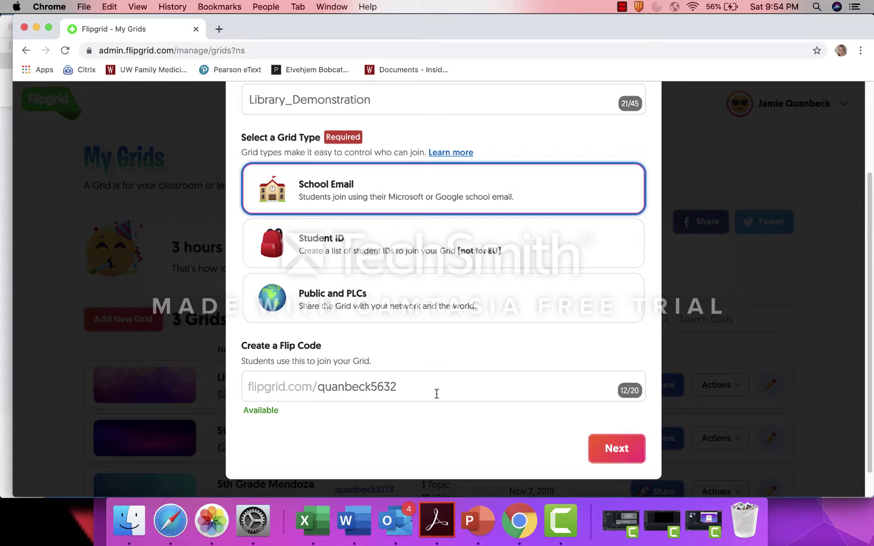
pyautogui.click(599, 444)
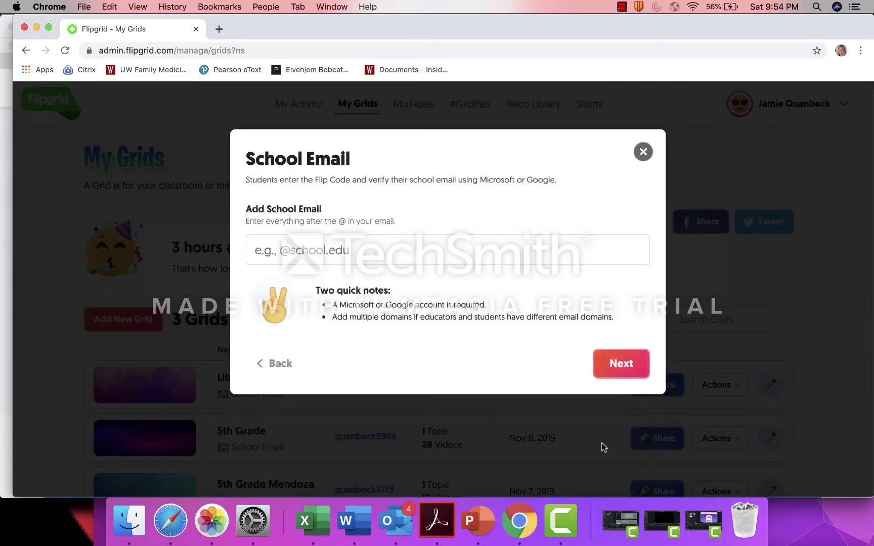
# Add cambria-frieslandschools.org as the allowed school email domain and finish creating the grid.
pyautogui.click(355, 250)
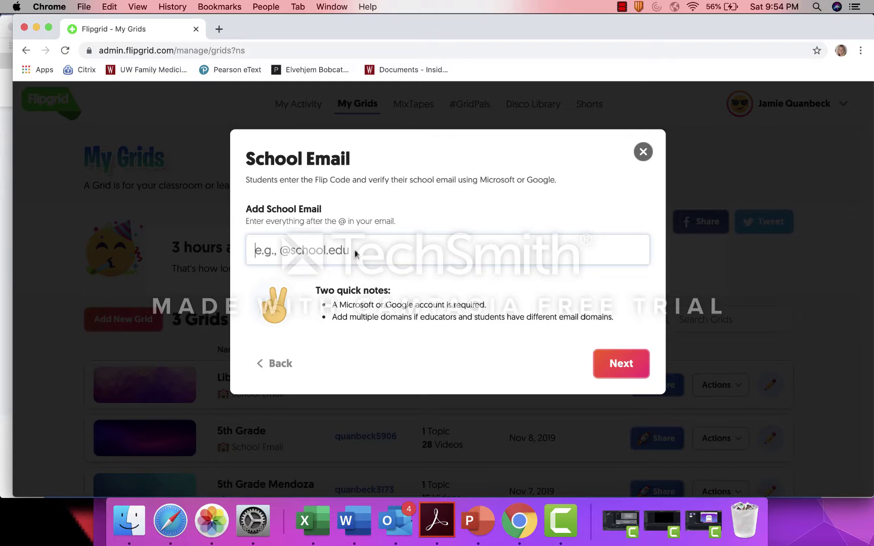
pyautogui.write('cambri')
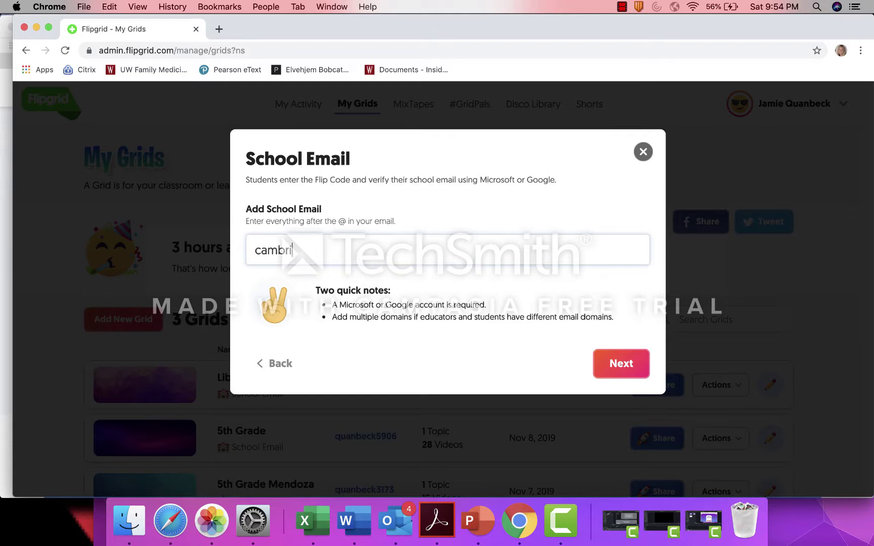
pyautogui.write('a-frieslandschools.org')
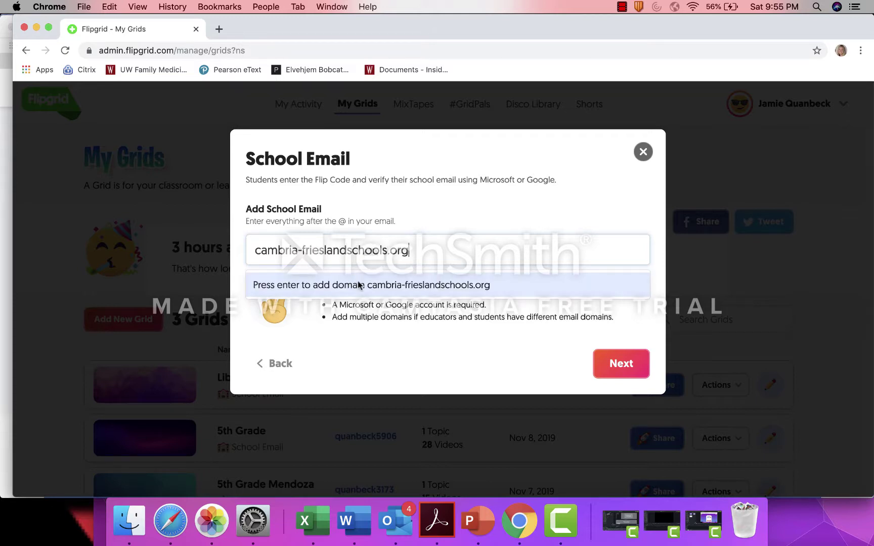
pyautogui.click(375, 292)
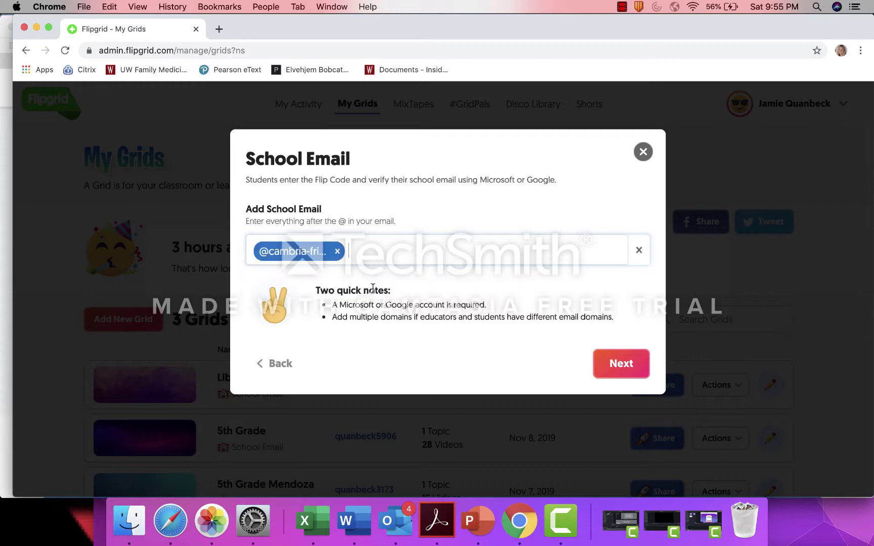
pyautogui.click(599, 364)
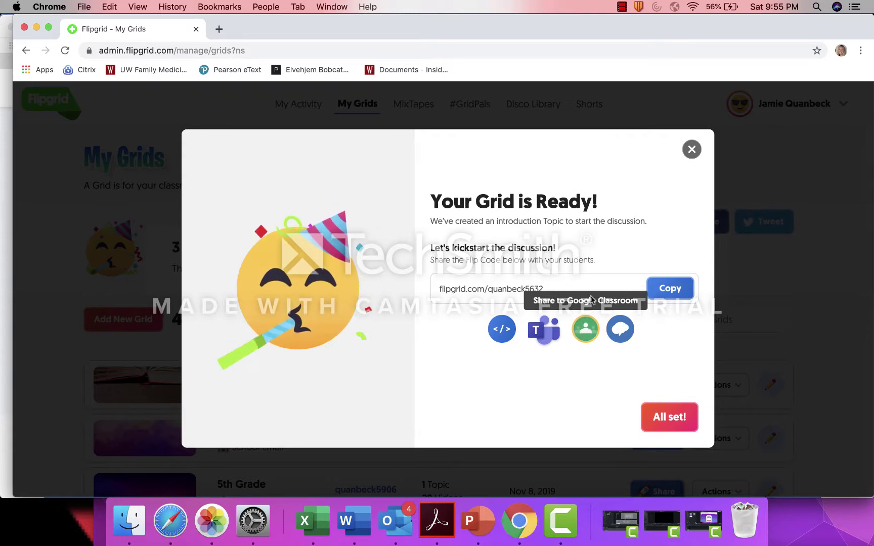
# Share the new grid to Google Classroom and switch to the teacher's other Google account.
pyautogui.click(591, 334)
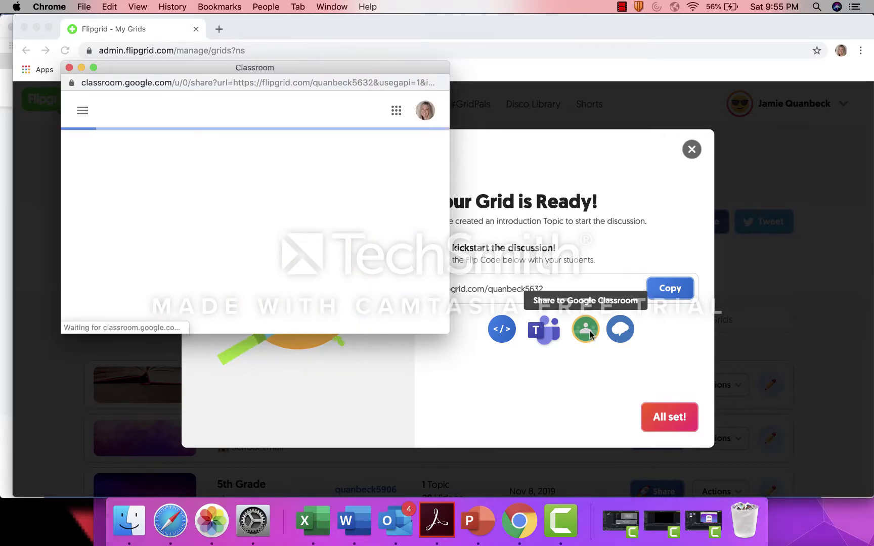
pyautogui.click(255, 223)
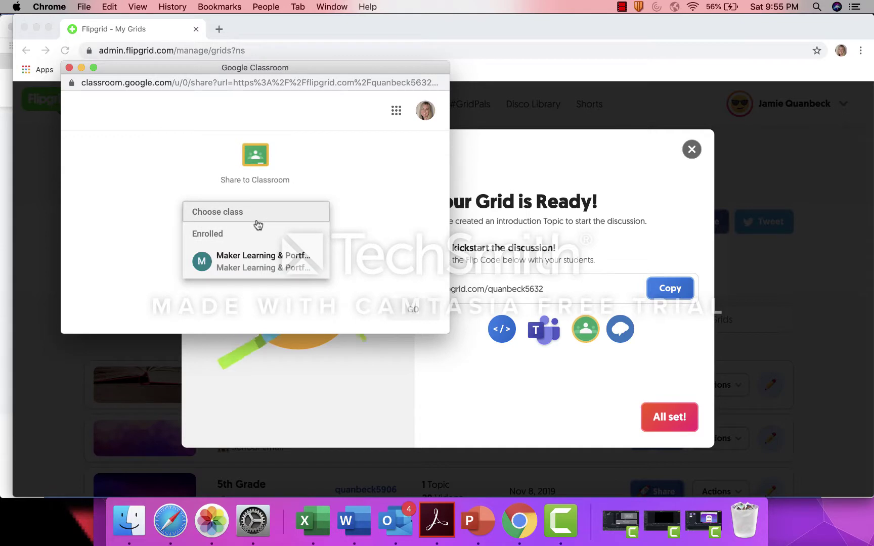
pyautogui.click(376, 152)
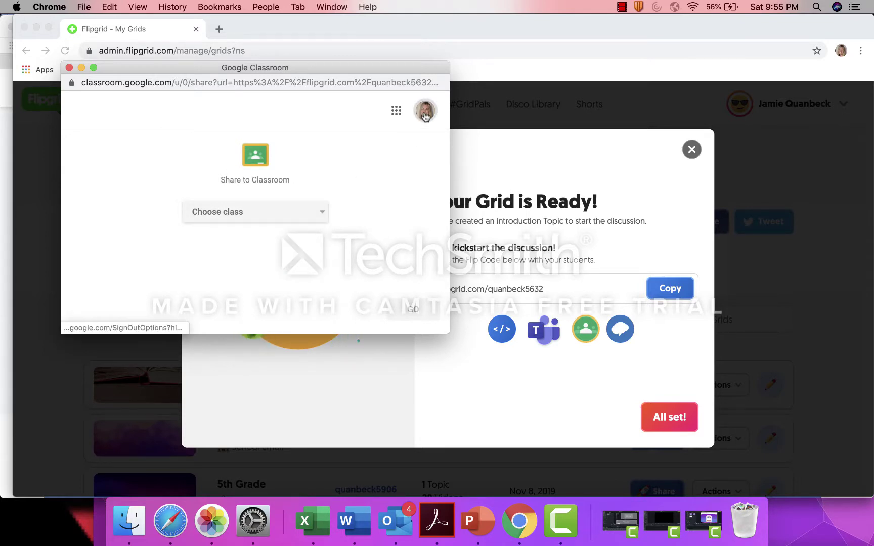
pyautogui.click(425, 116)
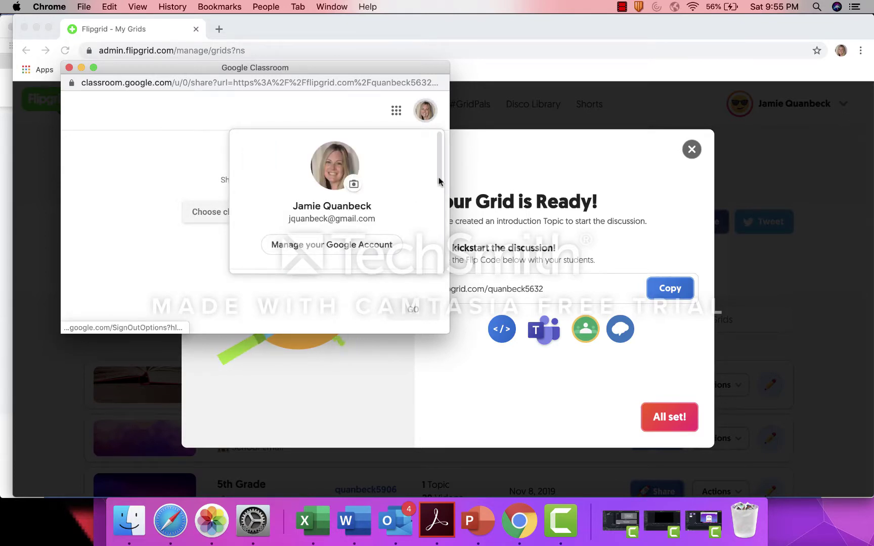
pyautogui.scroll(-5, 439, 181)
pyautogui.click(311, 211)
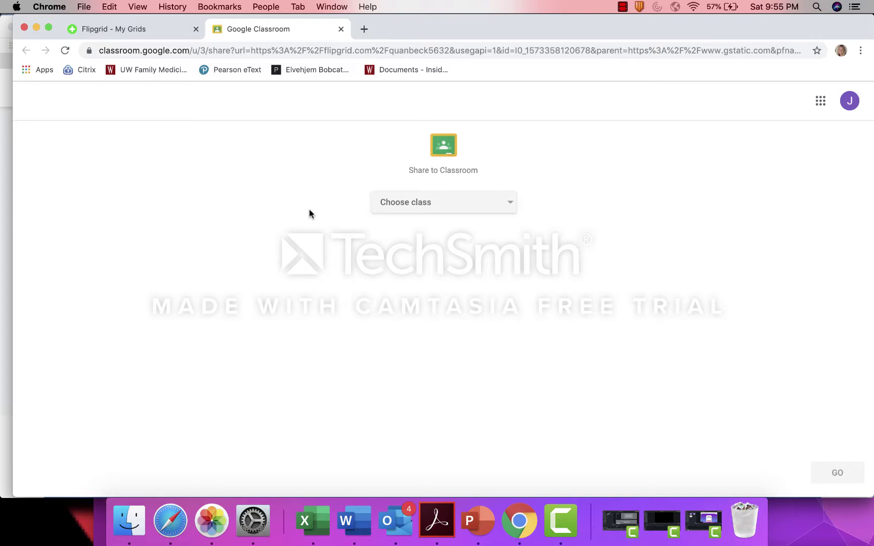
# Choose the 2nd-grade library class with the Create assignment action and continue to the assignment form.
pyautogui.click(402, 210)
pyautogui.click(404, 209)
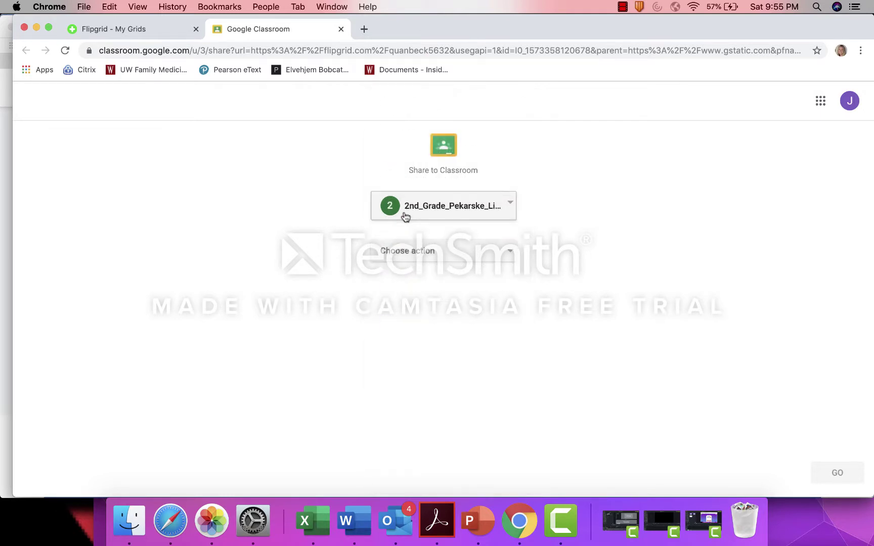
pyautogui.click(398, 252)
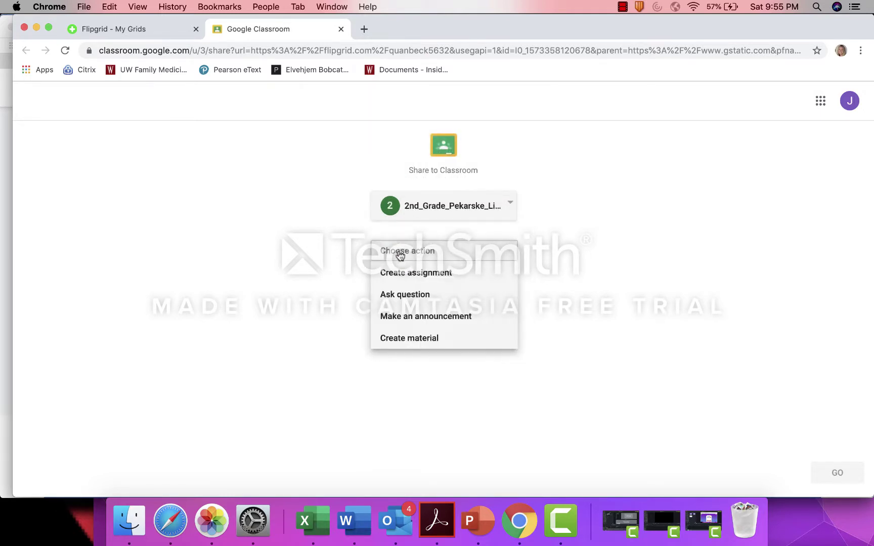
pyautogui.click(394, 279)
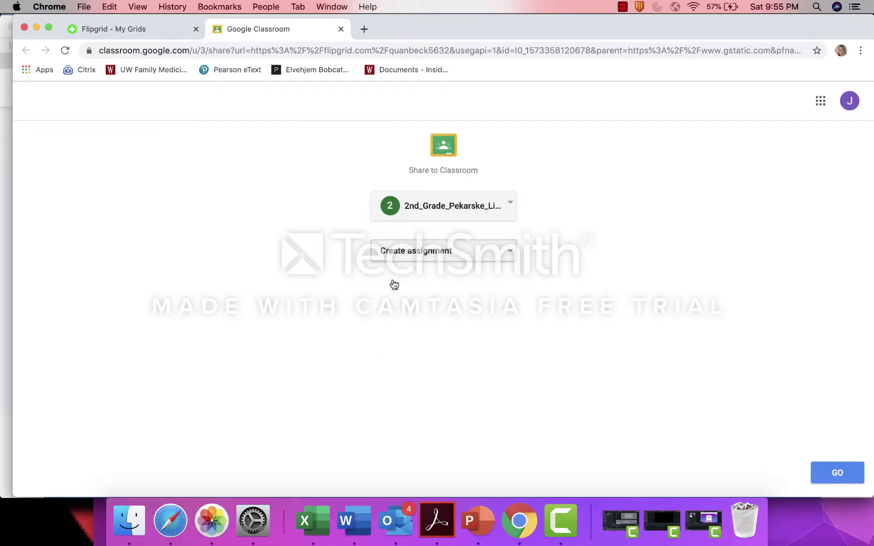
pyautogui.click(830, 473)
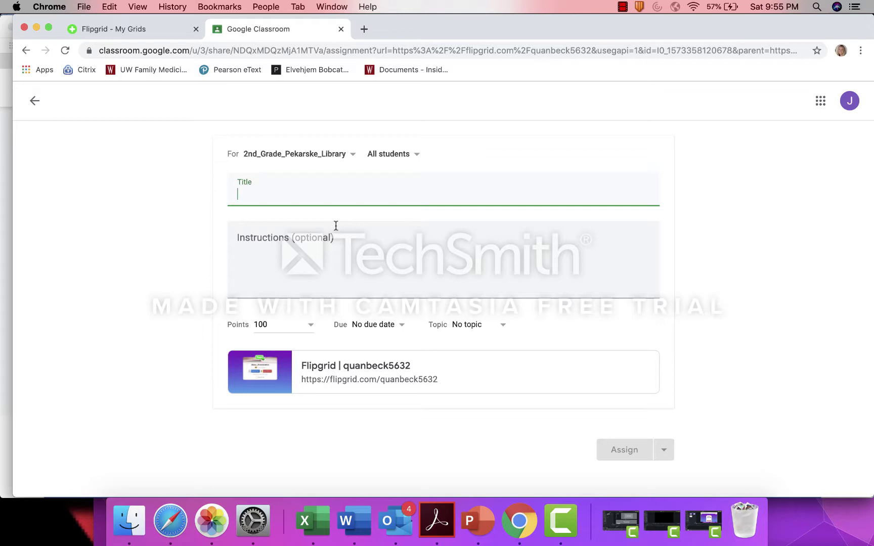
# Title the assignment Flip Grid Demo and save it as a draft.
pyautogui.write('Flip')
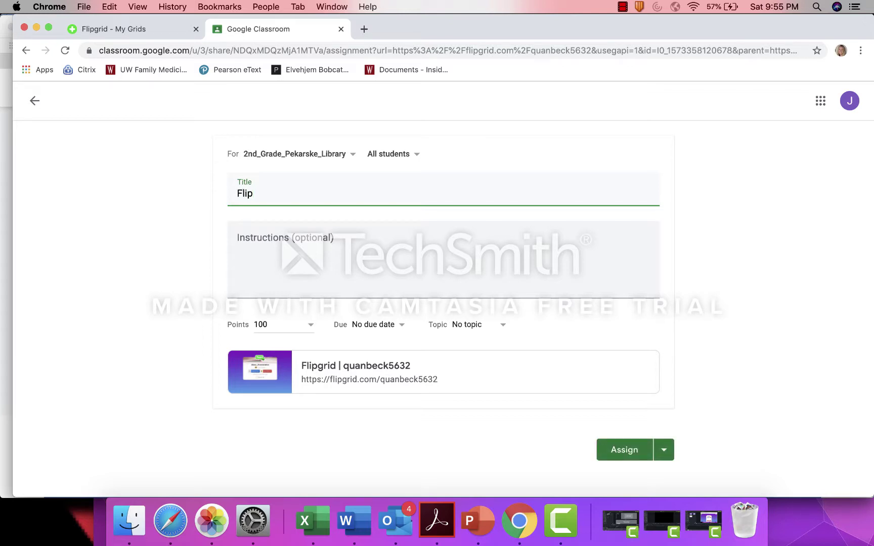
pyautogui.write(' Grid Demo')
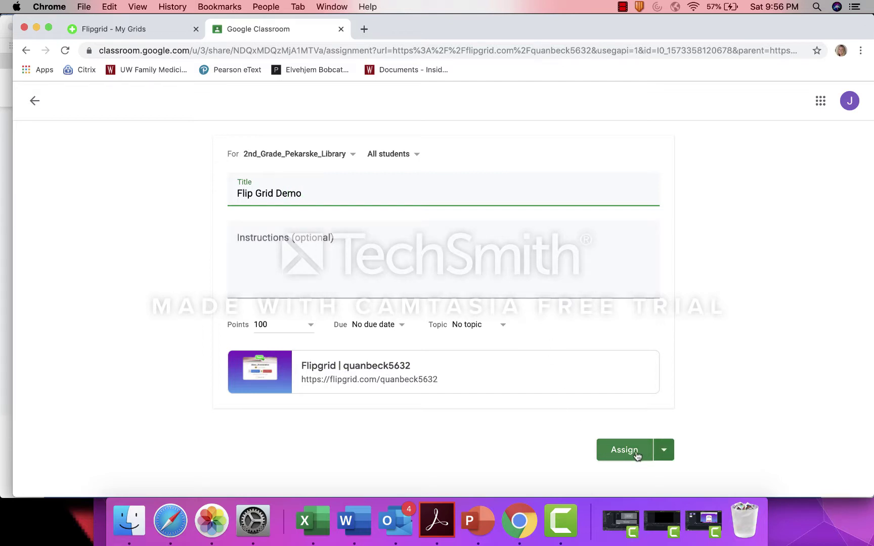
pyautogui.click(663, 450)
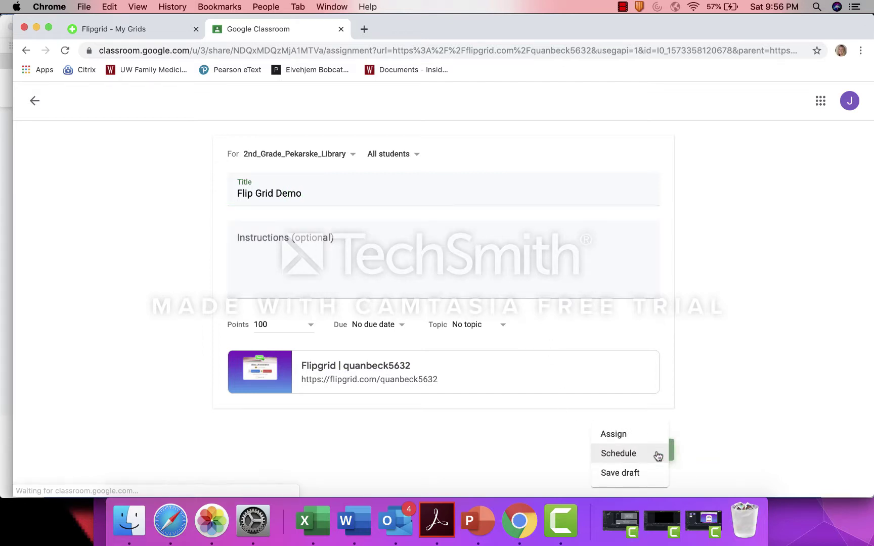
pyautogui.click(632, 474)
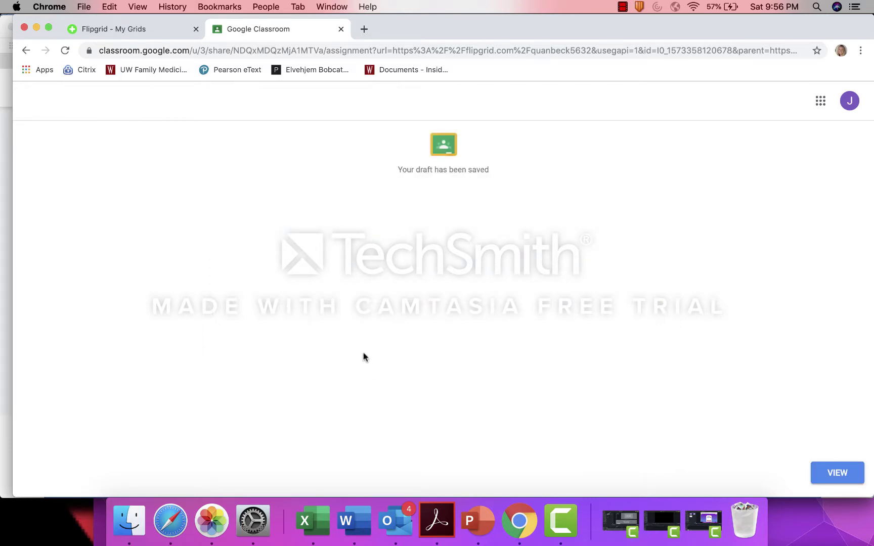
# Return to Flipgrid, complete the grid setup, and open the Introductions! topic's student view by logging in with Google.
pyautogui.click(117, 30)
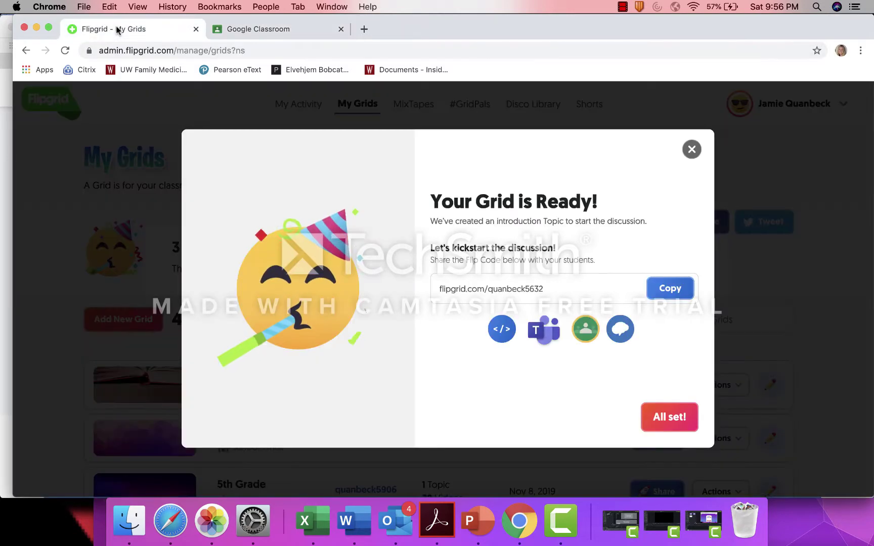
pyautogui.click(686, 416)
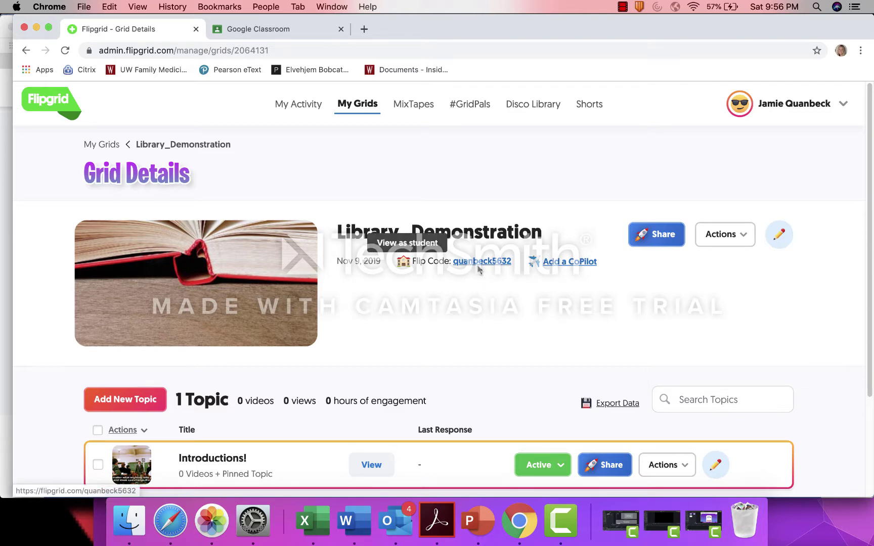
pyautogui.click(363, 460)
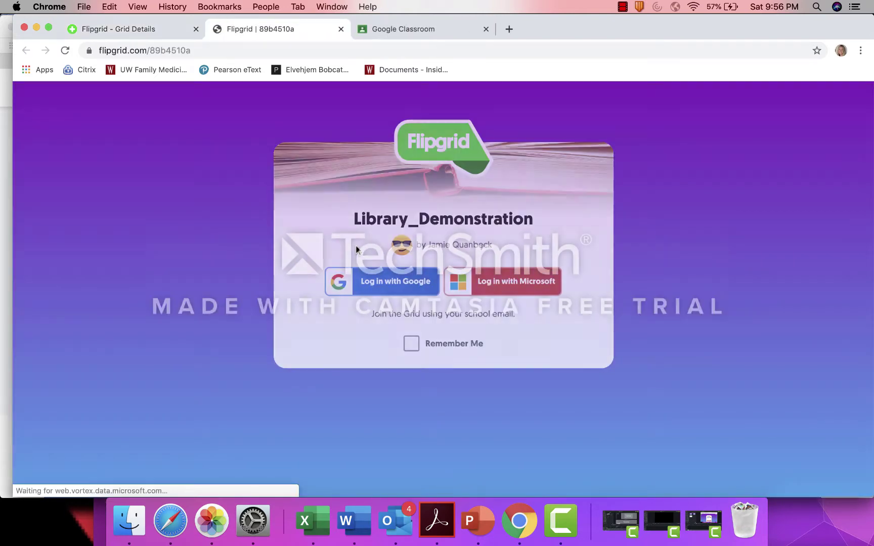
pyautogui.click(373, 281)
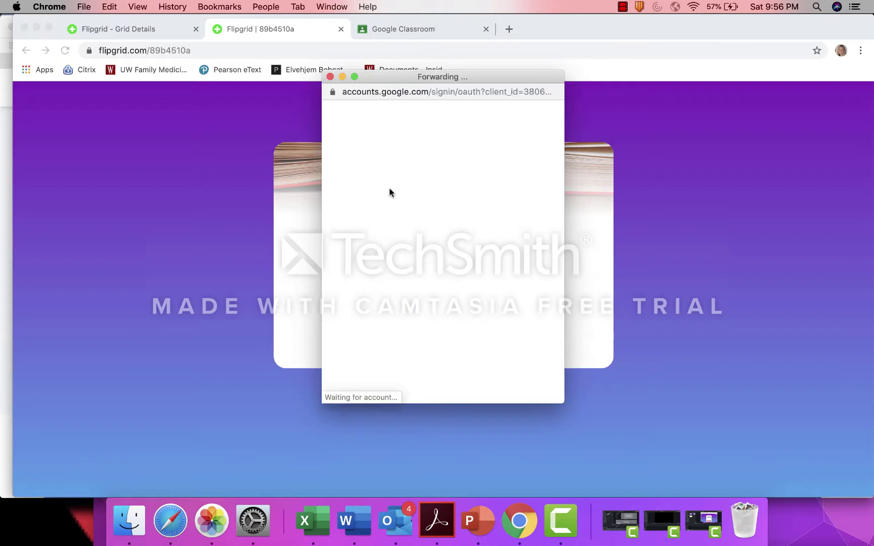
pyautogui.click(395, 321)
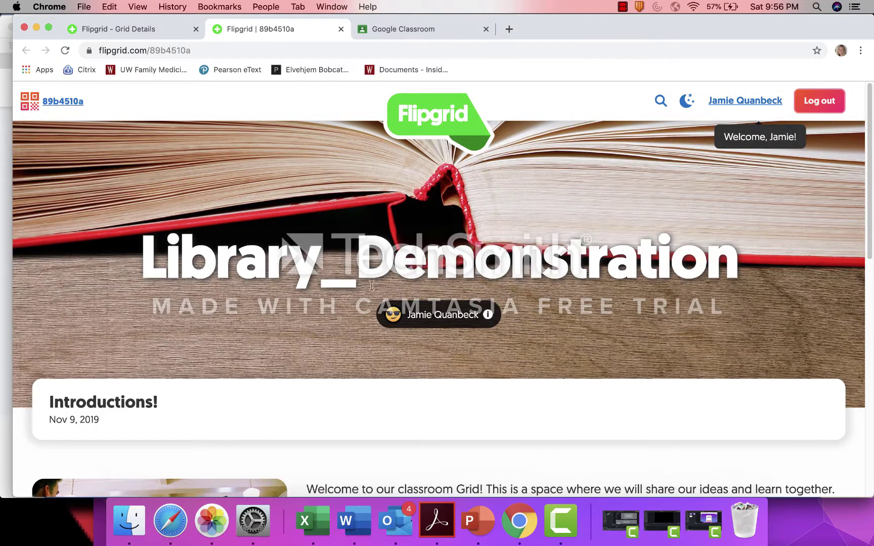
# Examine the Introductions! topic page, including its welcome prompt and the responses area.
pyautogui.scroll(-6, 607, 162)
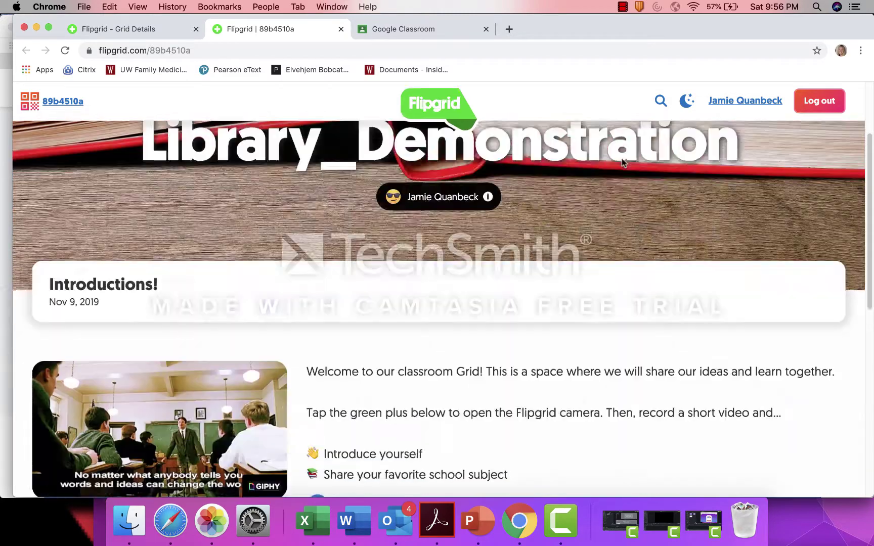
pyautogui.scroll(-5, 622, 162)
pyautogui.scroll(11, 622, 162)
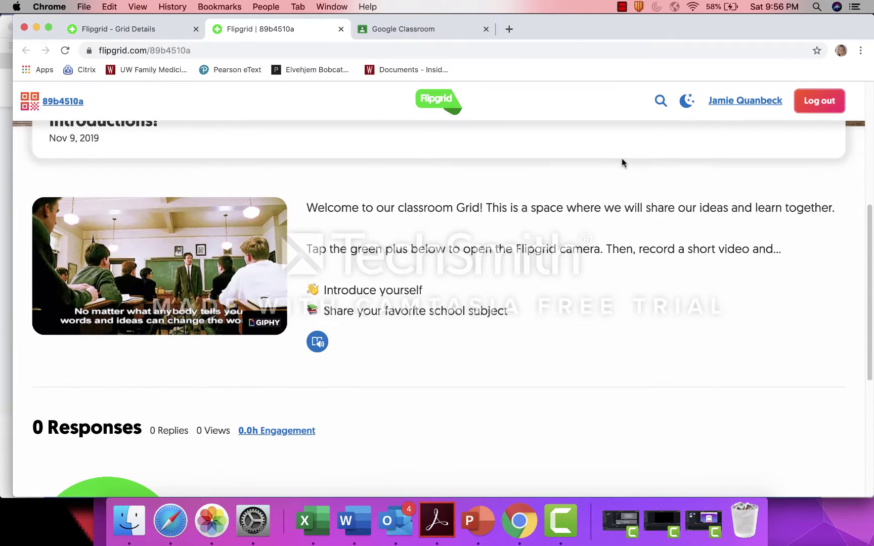
pyautogui.scroll(-8, 622, 162)
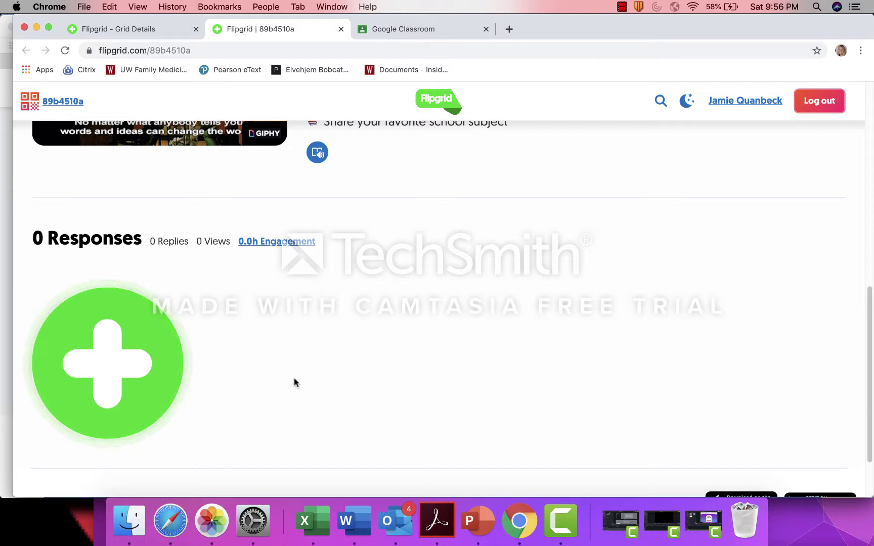
# Record a short video response to the Introductions! topic and accept the clip to continue to the selfie stage.
pyautogui.click(106, 328)
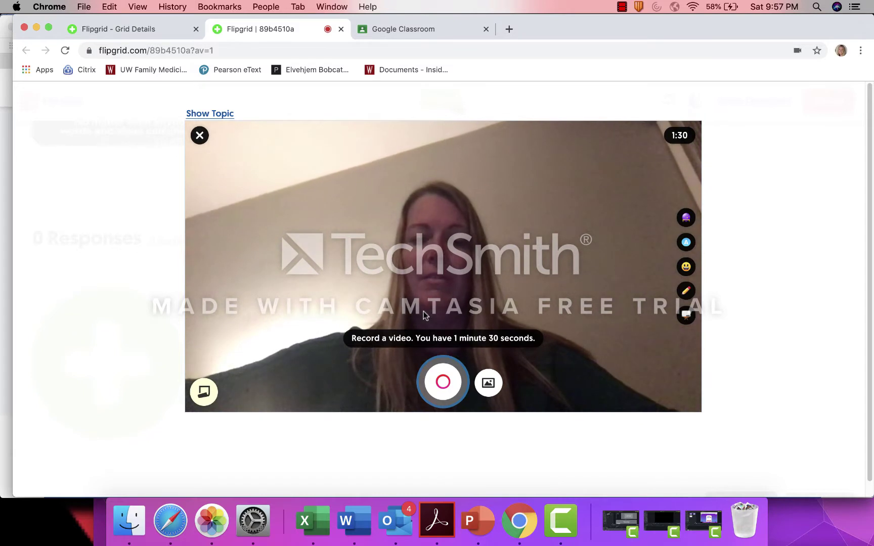
pyautogui.click(438, 384)
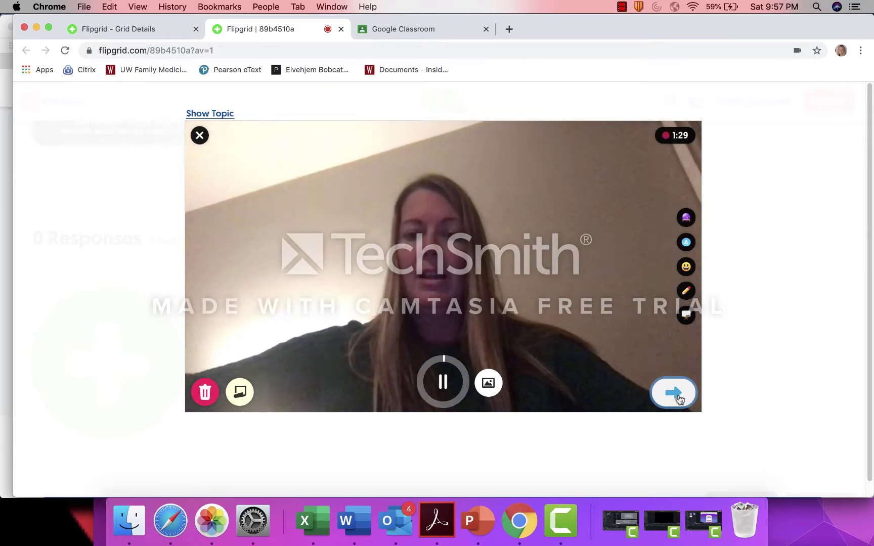
pyautogui.click(671, 393)
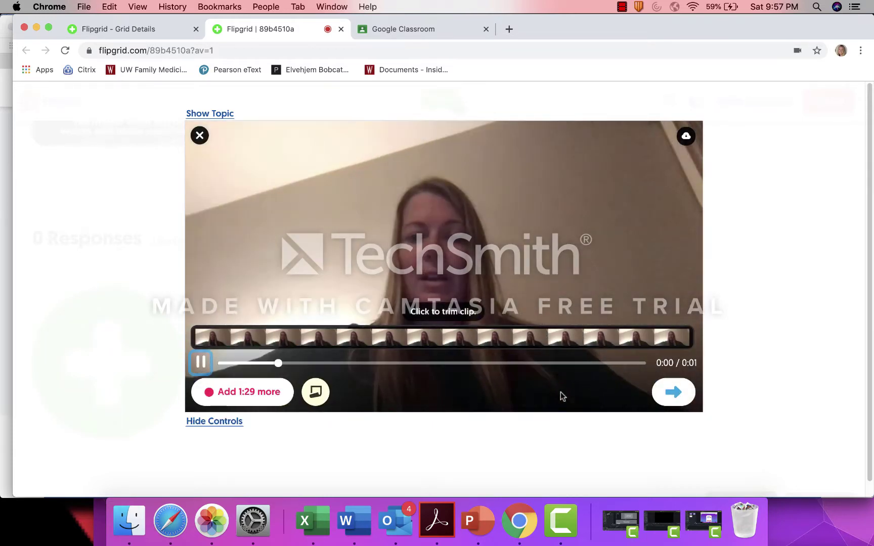
pyautogui.click(671, 391)
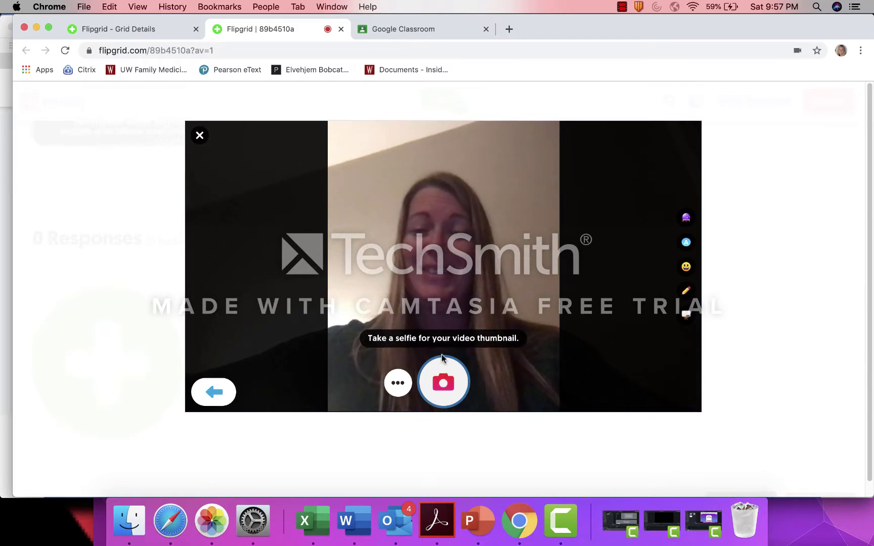
# Take a selfie for the video thumbnail, submit the response without a title or link, and complete the submission.
pyautogui.click(442, 394)
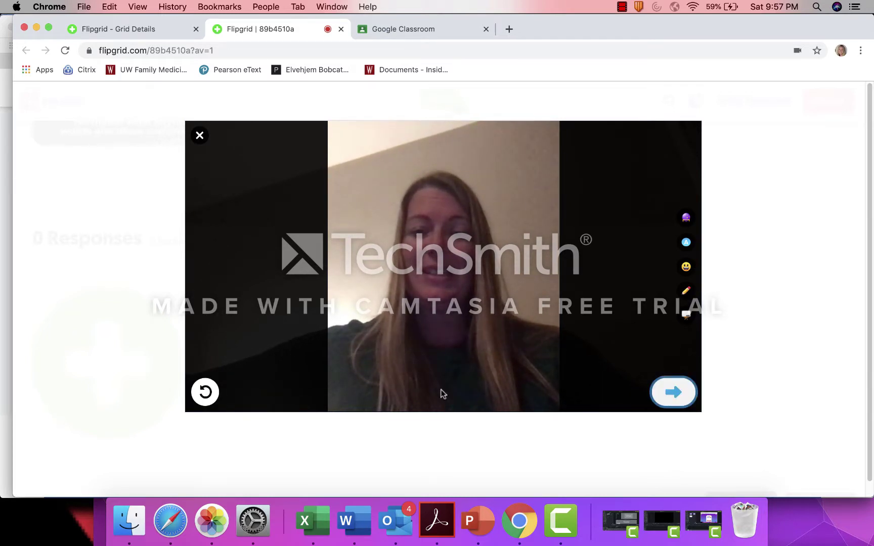
pyautogui.click(675, 395)
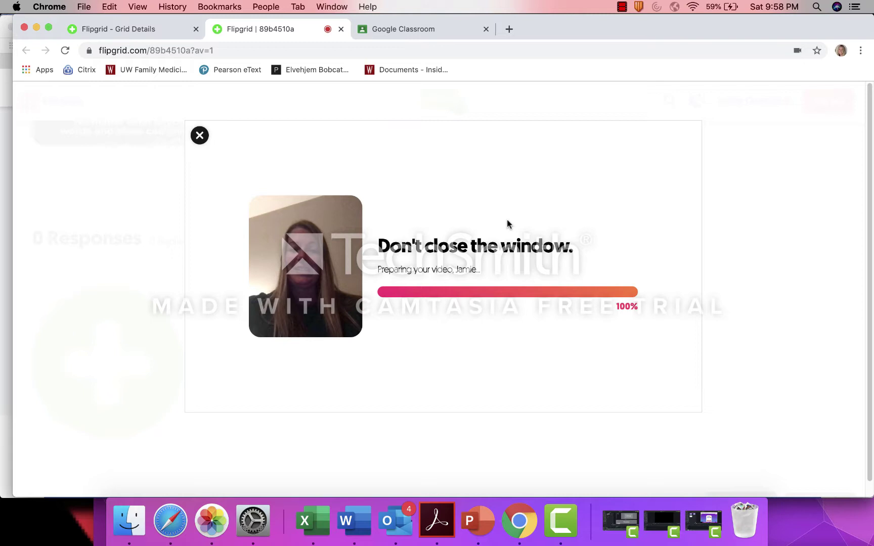
pyautogui.click(468, 260)
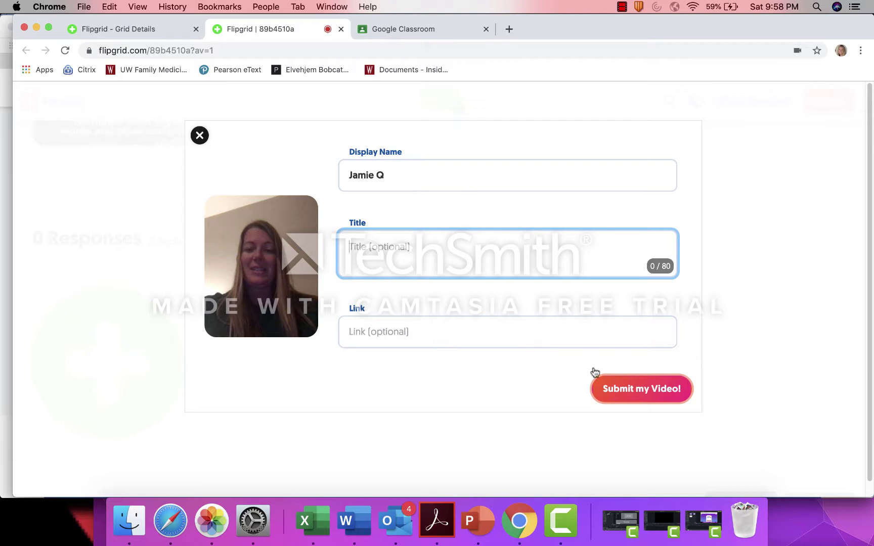
pyautogui.click(632, 394)
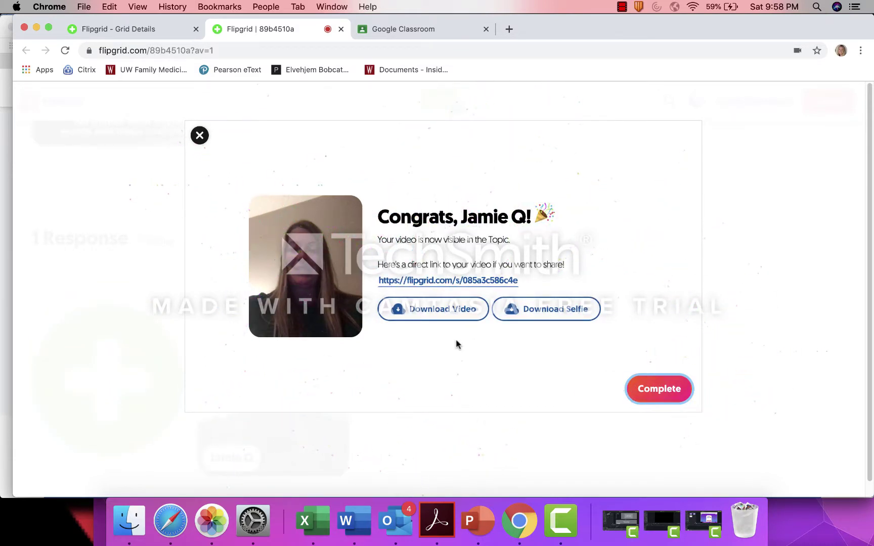
pyautogui.click(655, 389)
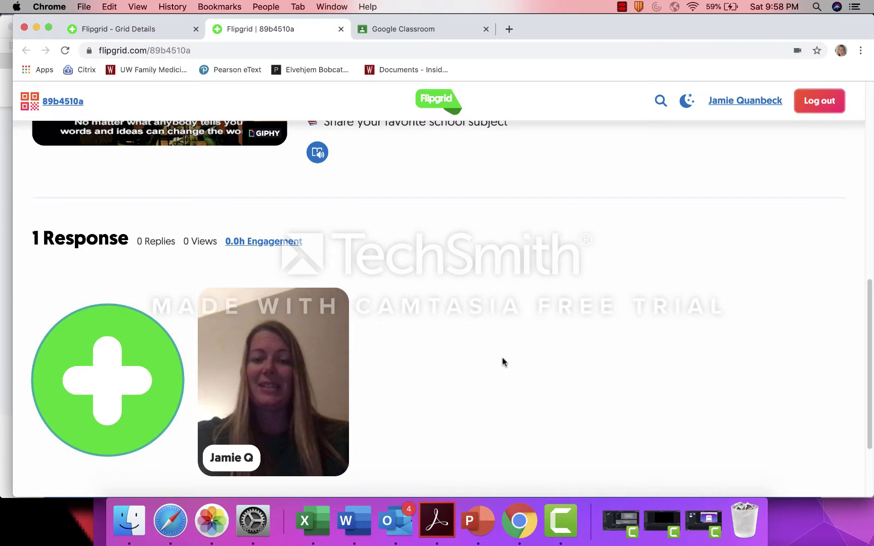
# Review the Introductions! topic page with its prompt and posted response, and display the topic's join code and QR code enlarged.
pyautogui.scroll(-4, 507, 361)
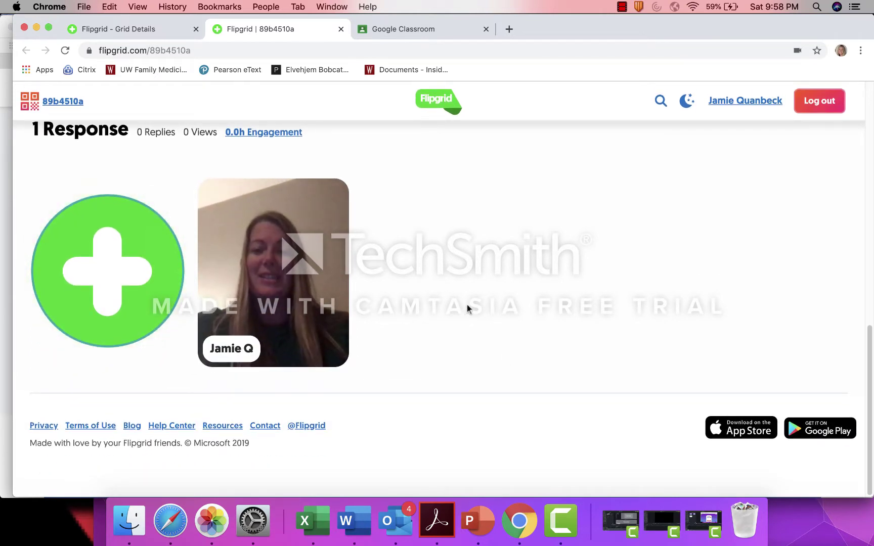
pyautogui.scroll(5, 467, 305)
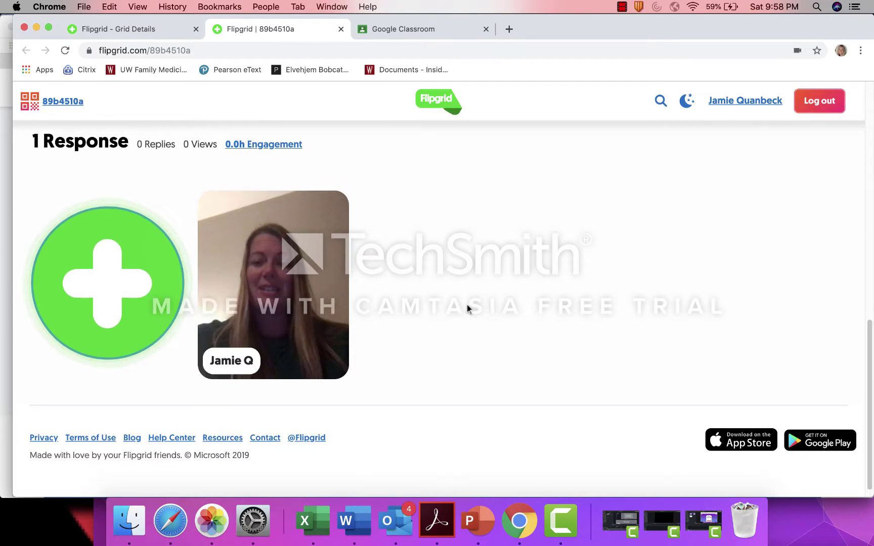
pyautogui.scroll(10, 467, 304)
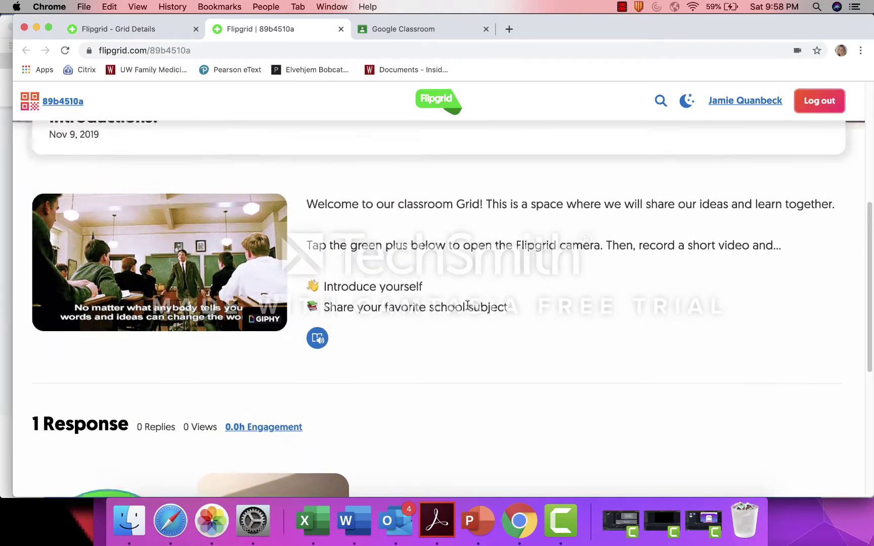
pyautogui.scroll(-4, 467, 305)
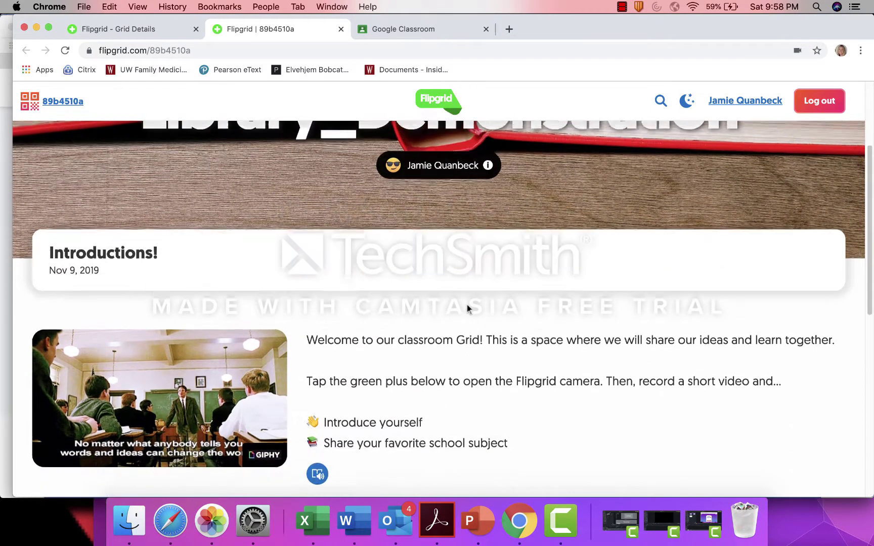
pyautogui.scroll(-8, 467, 304)
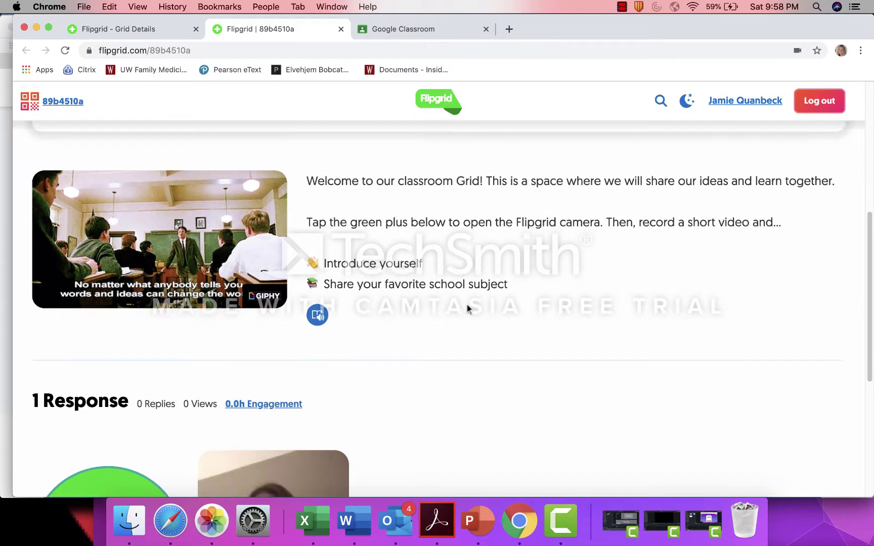
pyautogui.scroll(-2, 466, 304)
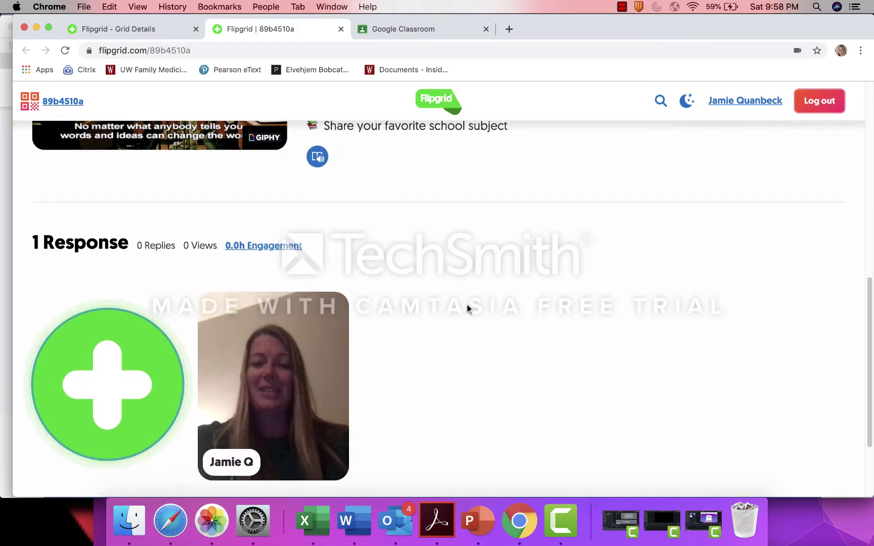
pyautogui.scroll(-2, 467, 304)
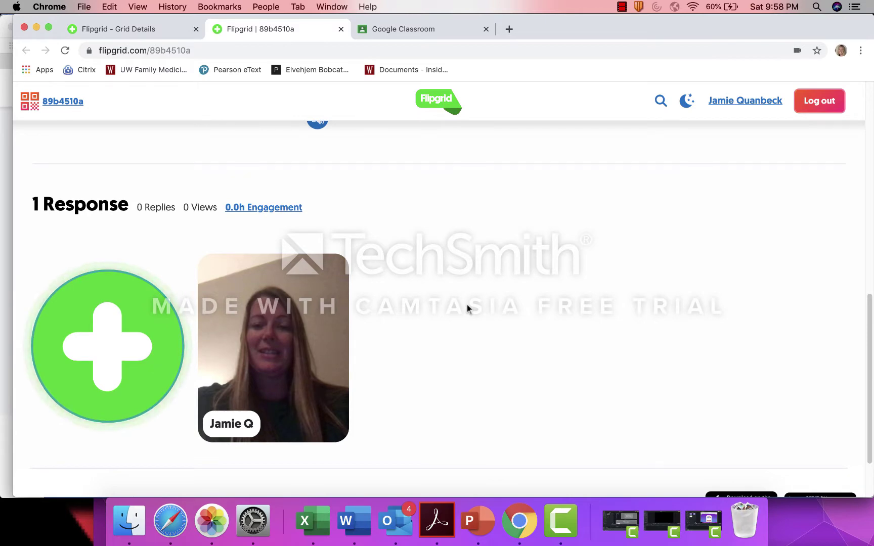
pyautogui.scroll(10, 467, 304)
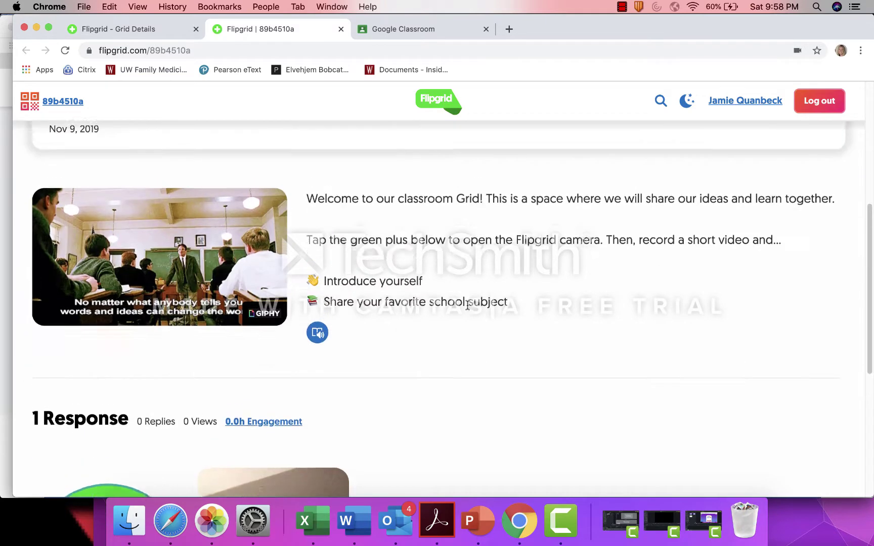
pyautogui.scroll(2, 466, 308)
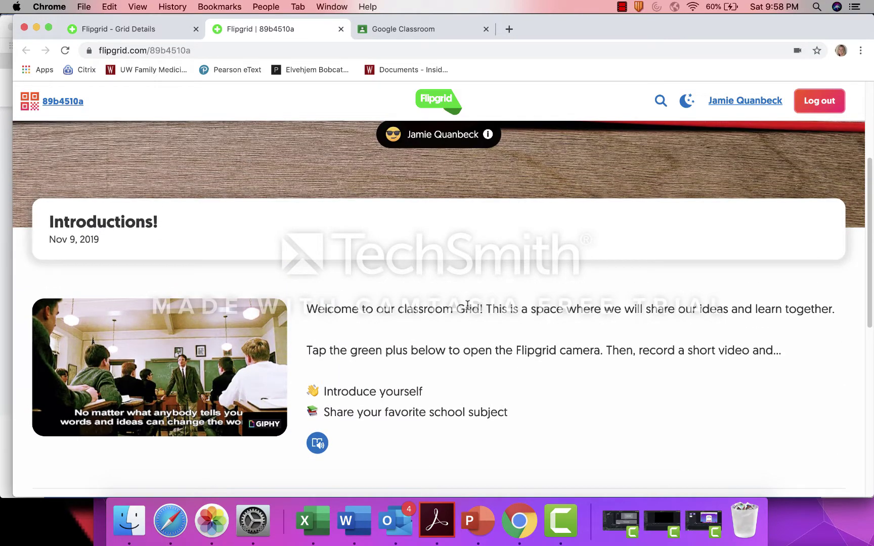
pyautogui.scroll(7, 467, 305)
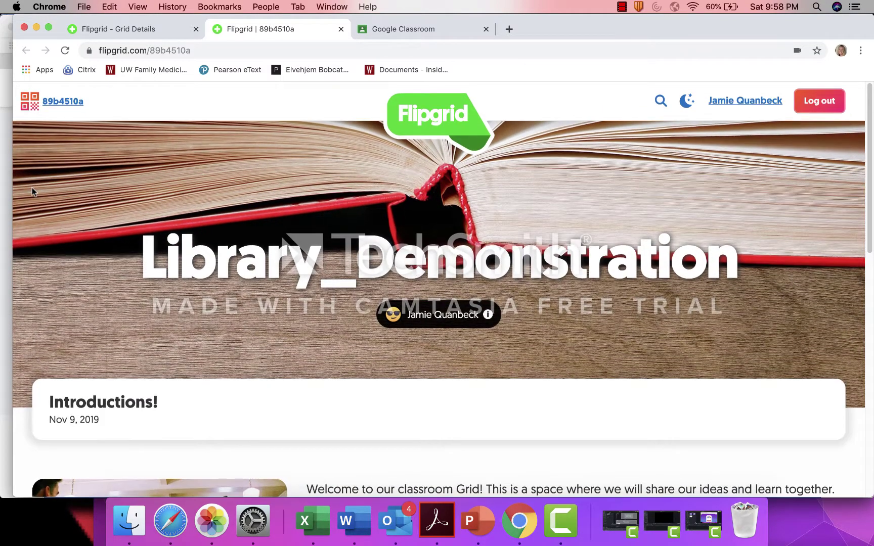
pyautogui.click(51, 107)
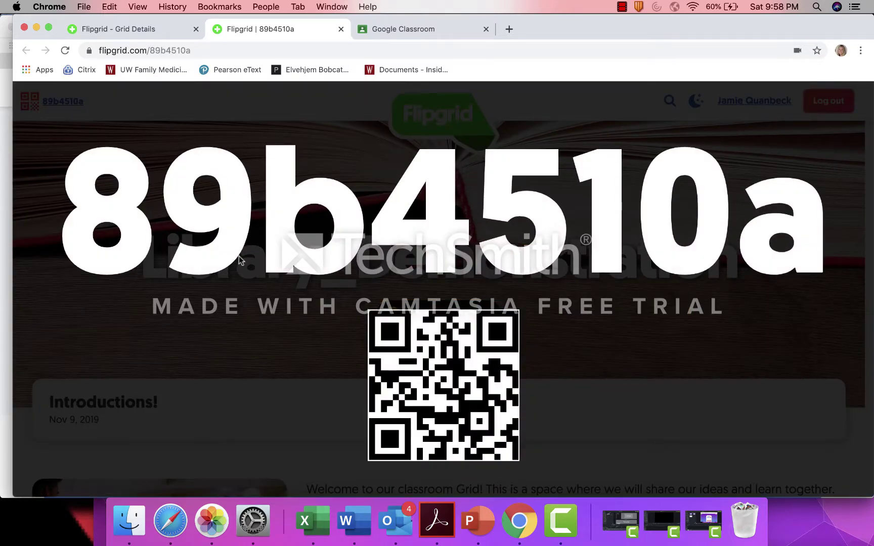
# Return to the educator's Grid Details page, open #GridPals, and examine its profile visibility options, filters, map and educator list.
pyautogui.click(130, 29)
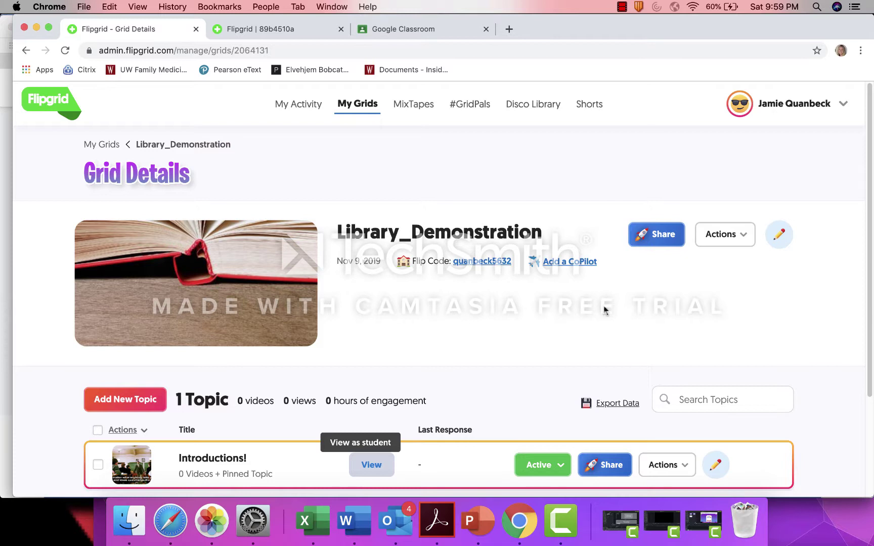
pyautogui.click(465, 110)
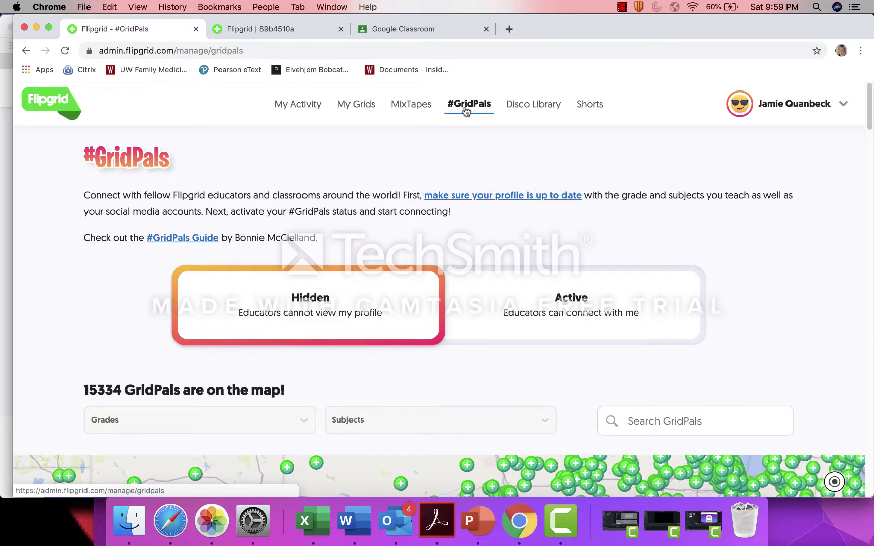
pyautogui.scroll(-5, 507, 211)
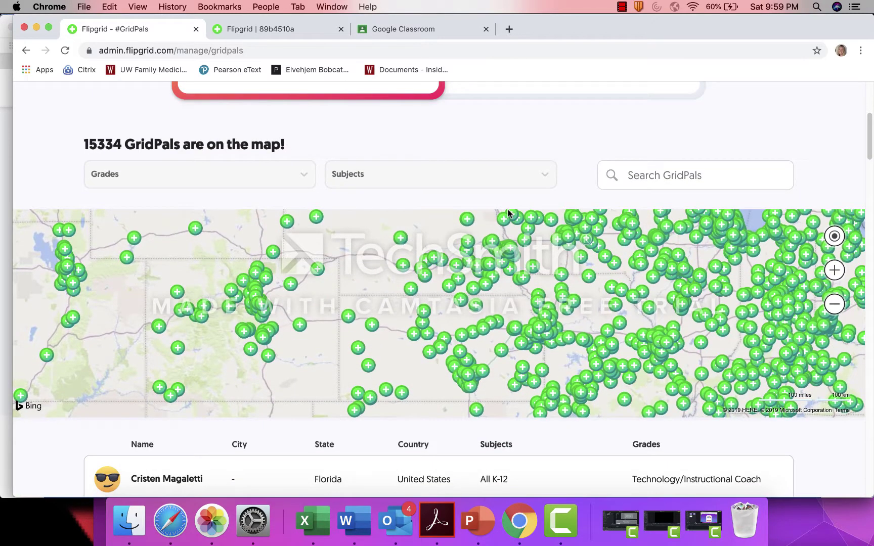
pyautogui.scroll(-3, 508, 213)
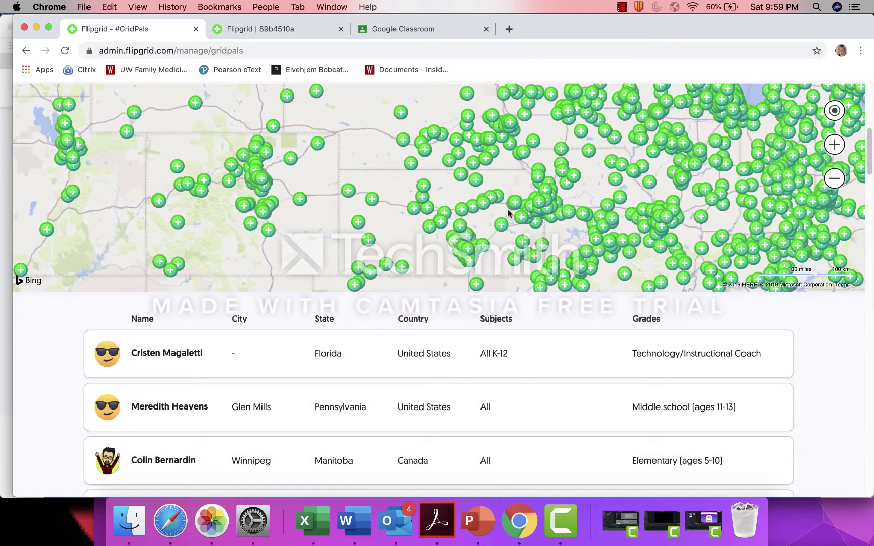
pyautogui.scroll(3, 508, 212)
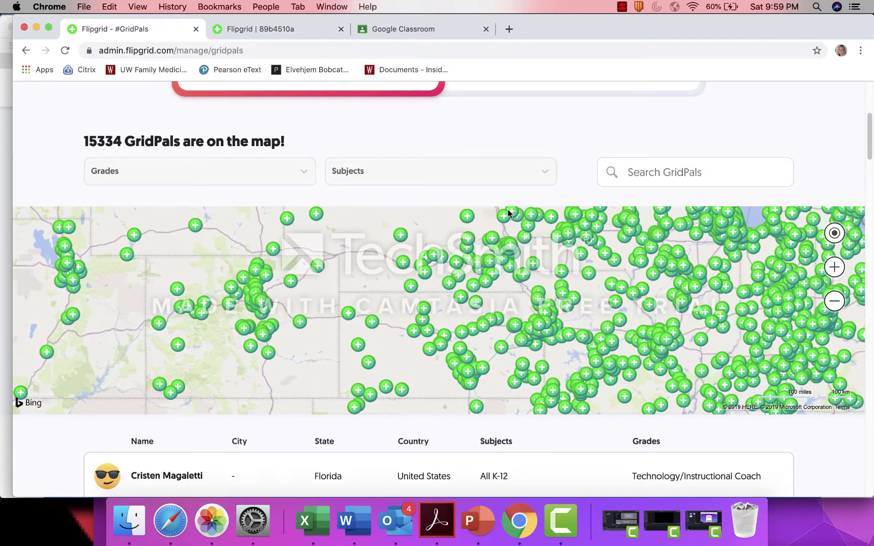
pyautogui.scroll(5, 508, 213)
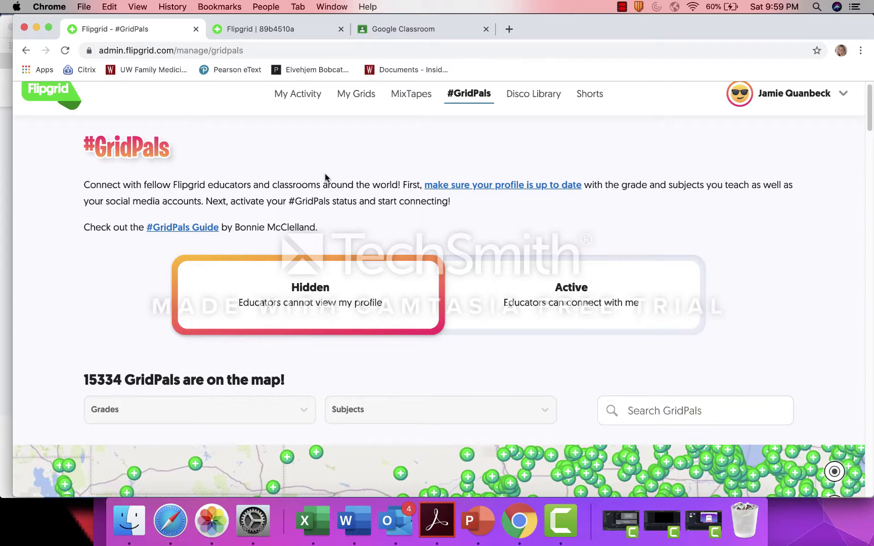
pyautogui.click(662, 520)
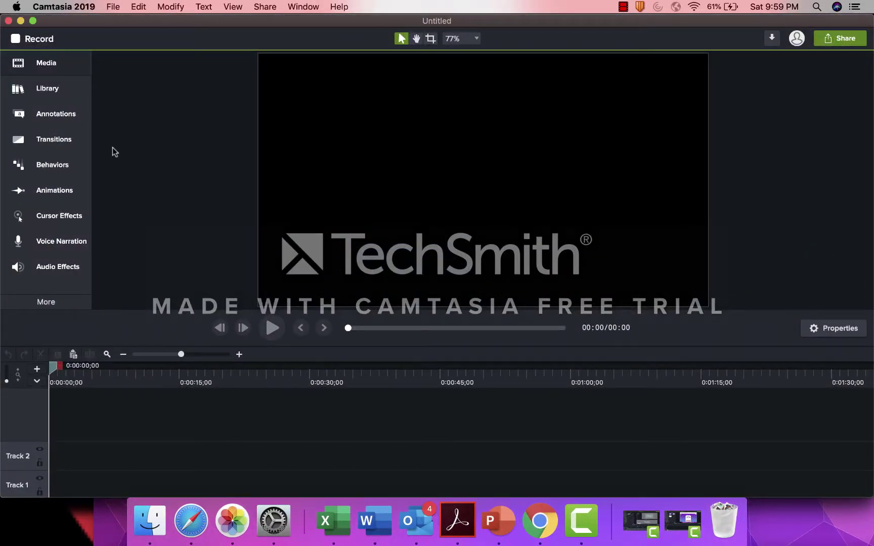
pyautogui.click(684, 519)
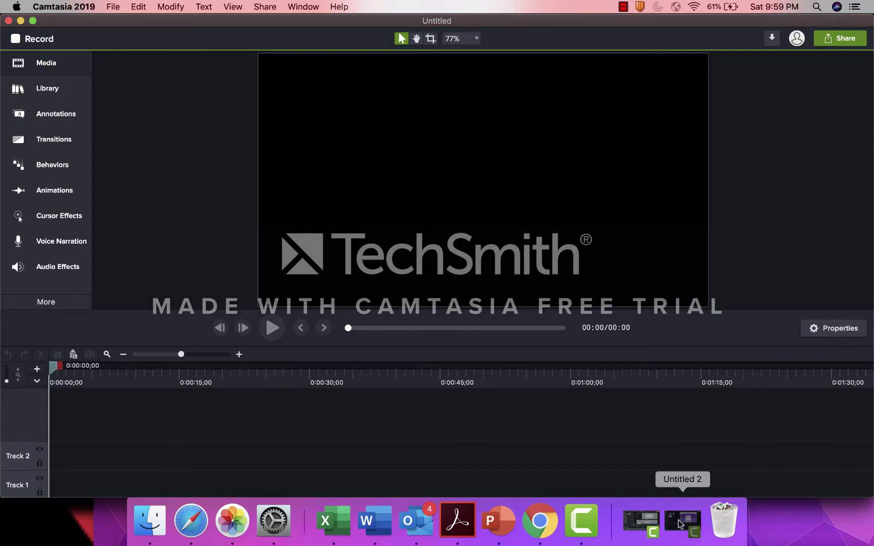